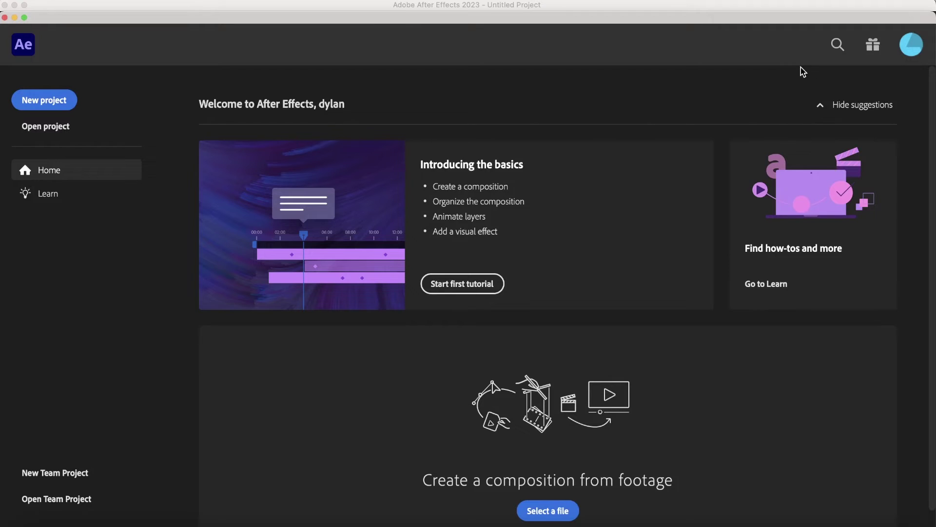
Create a new project with a 1920×1080, 29.97 fps, 30-second composition named Comp 1.
{"action": "left_click", "coordinate": [48, 108]}
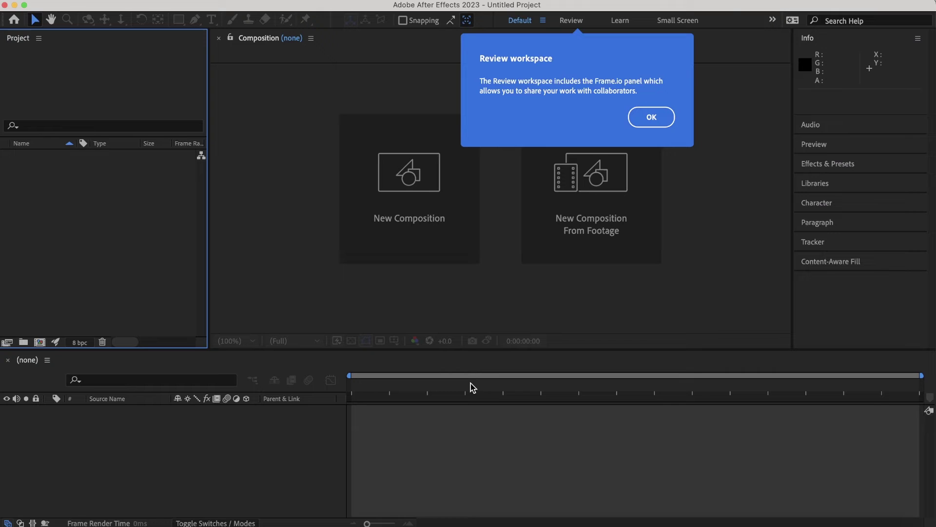
{"action": "left_click", "coordinate": [397, 181]}
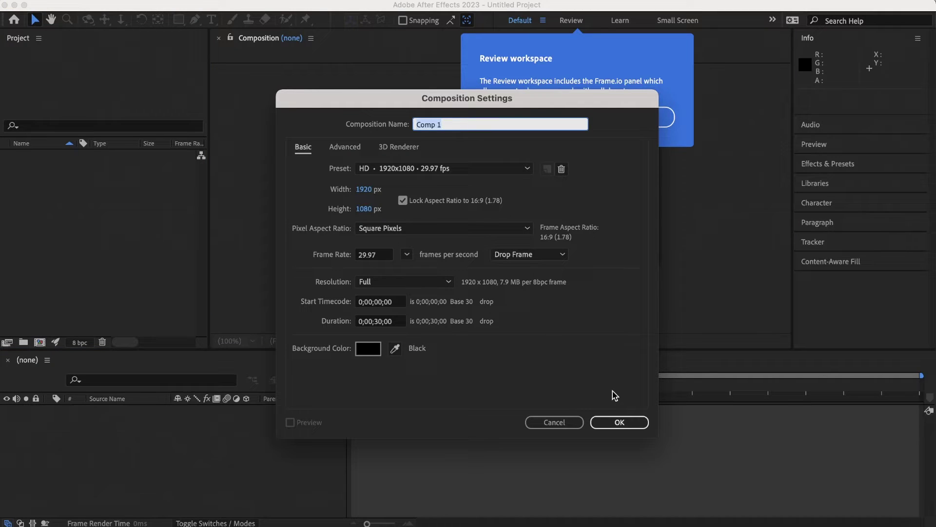
{"action": "left_click", "coordinate": [611, 419]}
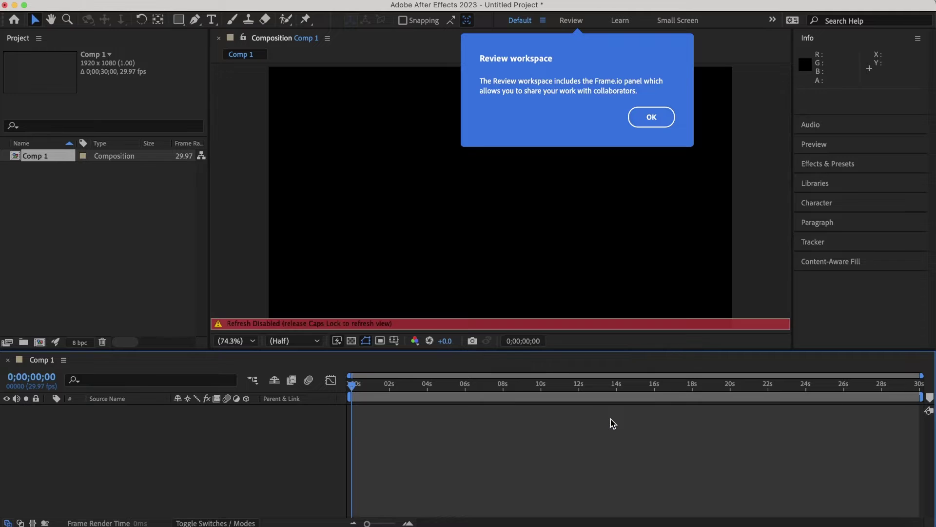
{"action": "left_click", "coordinate": [688, 63]}
Type '70,000 Views = £250' and '600,000 Views = £2,500' in Snell Roundhand, nudging the second left.
{"action": "left_click", "coordinate": [209, 20]}
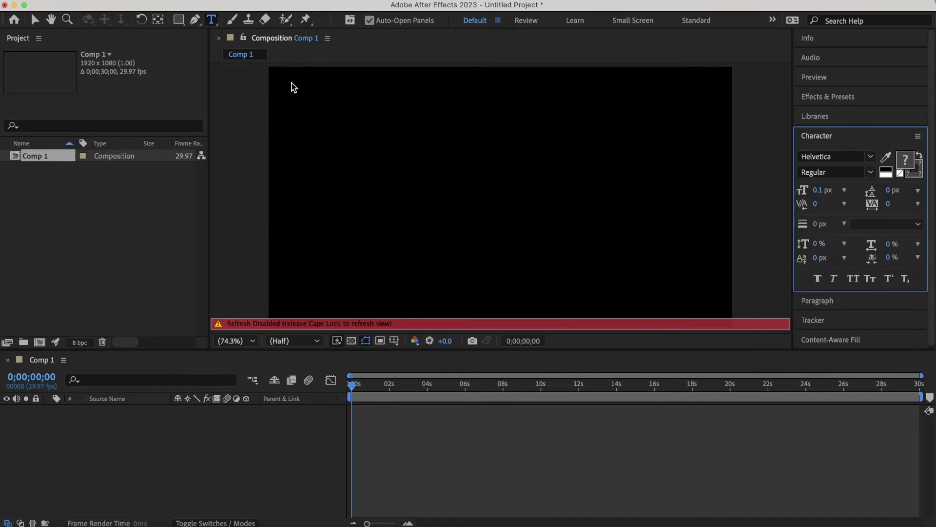
{"action": "left_click", "coordinate": [392, 130]}
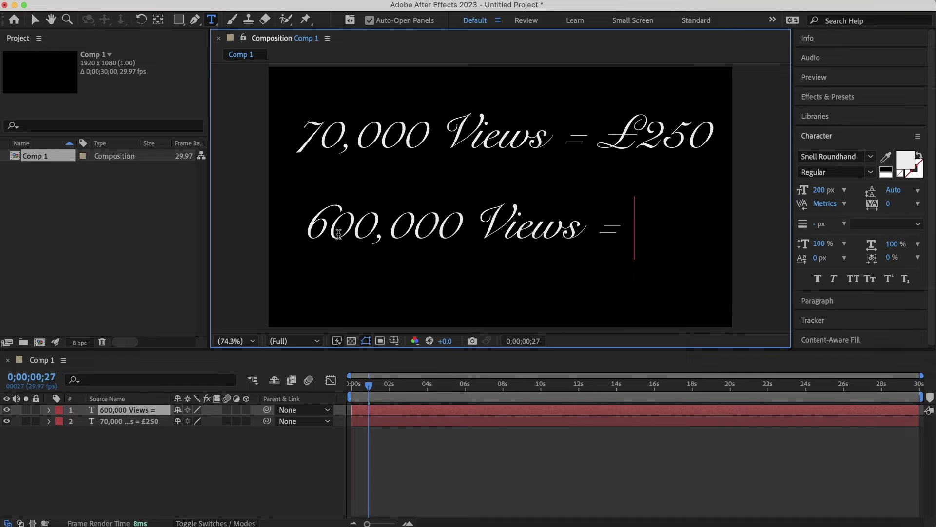
{"action": "type", "text": "£2,500"}
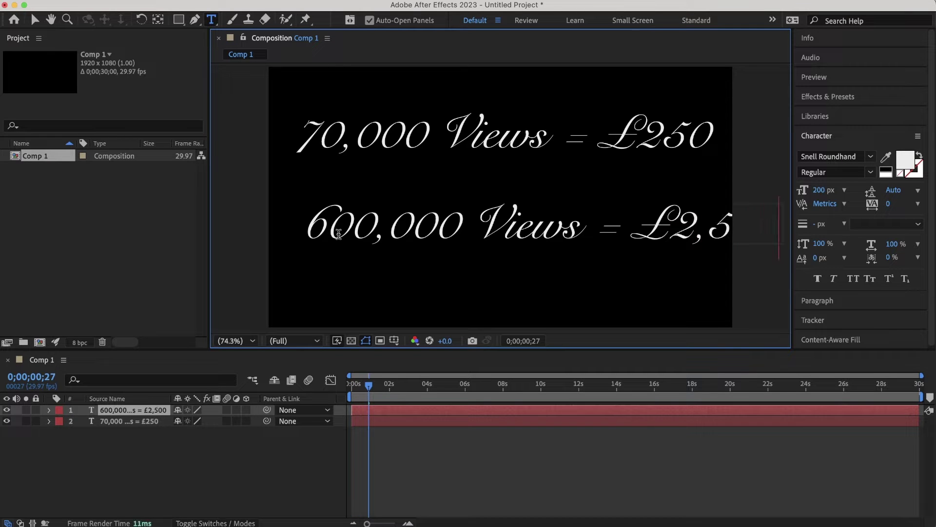
{"action": "left_click", "coordinate": [34, 19]}
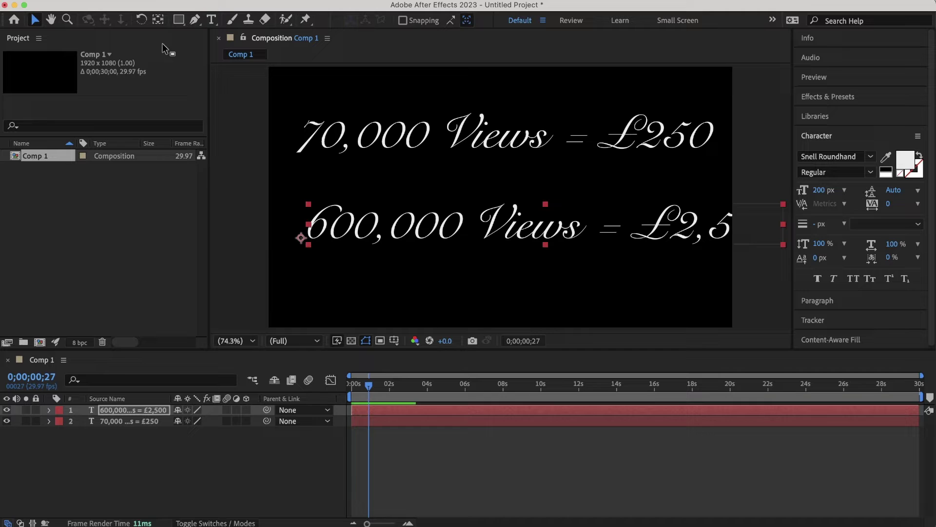
{"action": "key", "text": "shift+Left"}
{"action": "key", "text": "shift+Left"}
{"action": "key", "text": "shift+Left"}
{"action": "key", "text": "shift+Left"}
{"action": "key", "text": "shift+Left"}
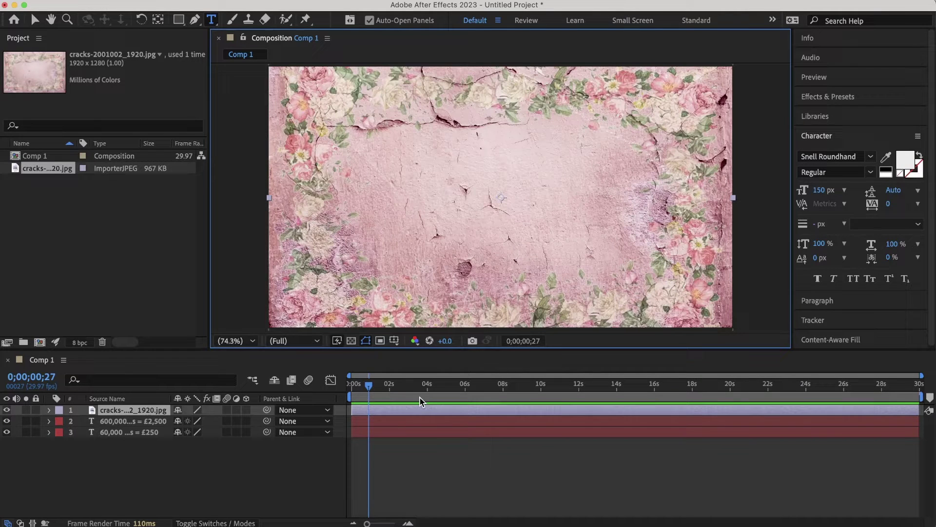
Select the two text layers and the floral background layer, checking their layer options.
{"action": "left_click", "coordinate": [402, 415]}
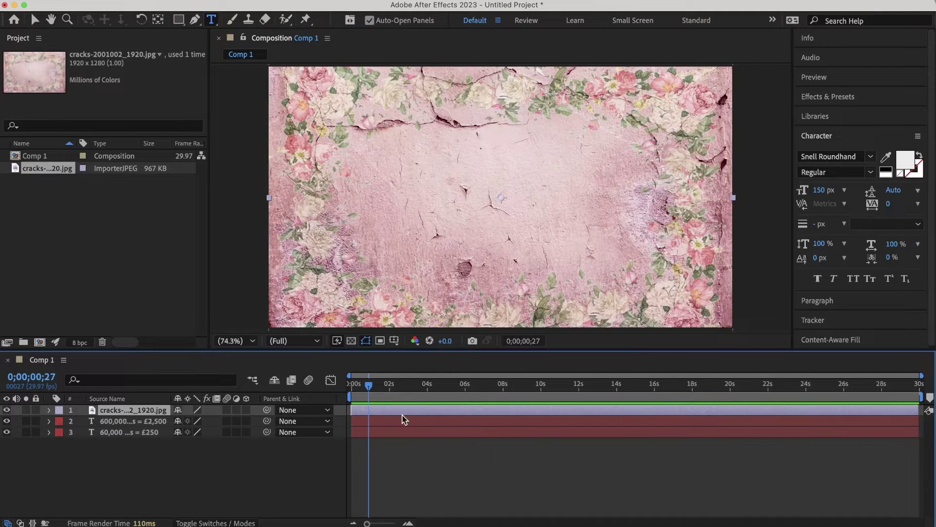
{"action": "left_click", "coordinate": [223, 421]}
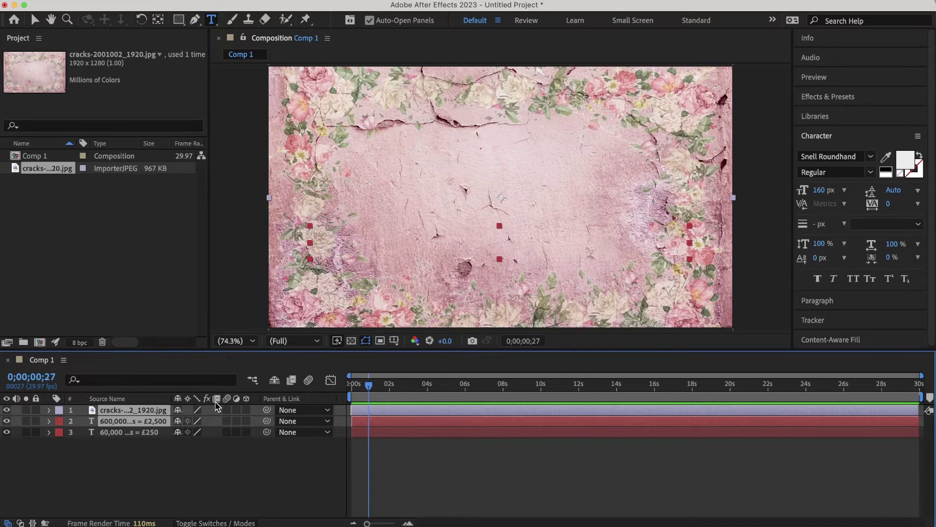
{"action": "right_click", "coordinate": [416, 222]}
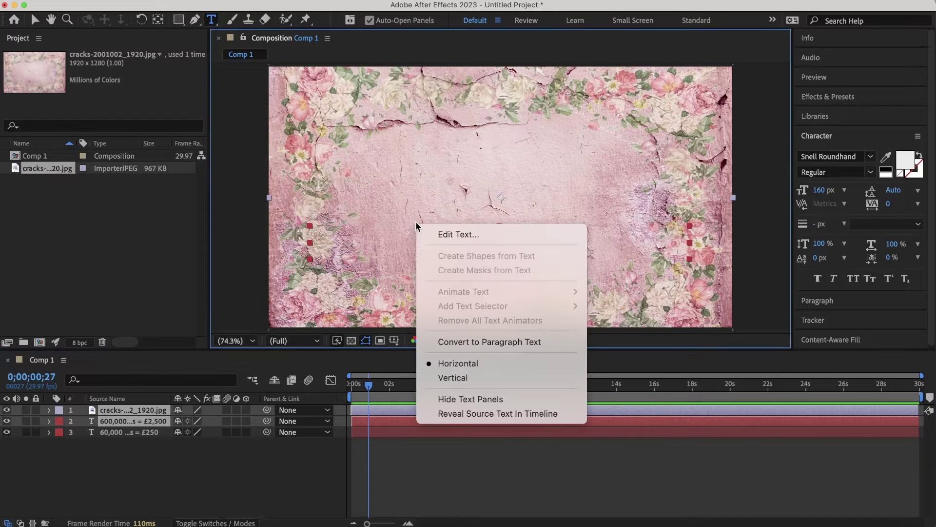
{"action": "left_click", "coordinate": [524, 477]}
{"action": "left_click", "coordinate": [540, 411]}
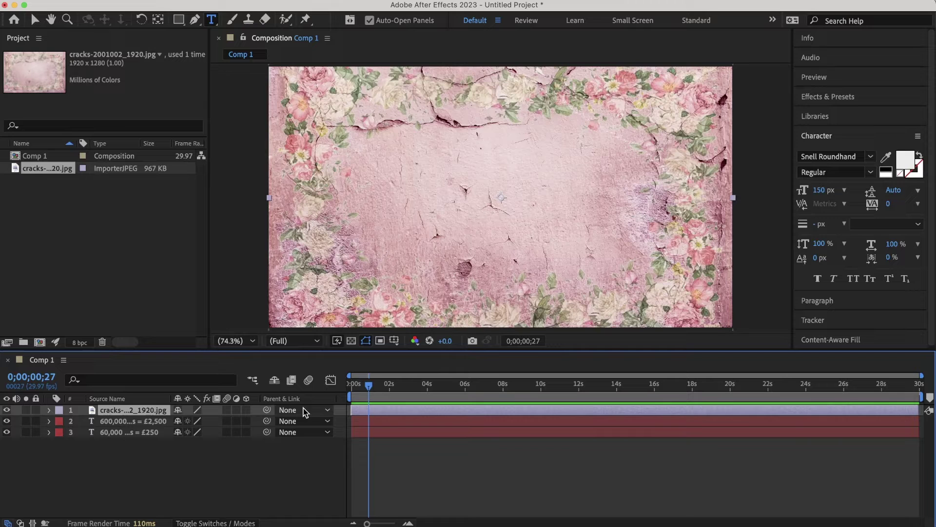
{"action": "left_click", "coordinate": [267, 432], "text": "shift"}
{"action": "right_click", "coordinate": [370, 432]}
{"action": "key", "text": "Escape"}
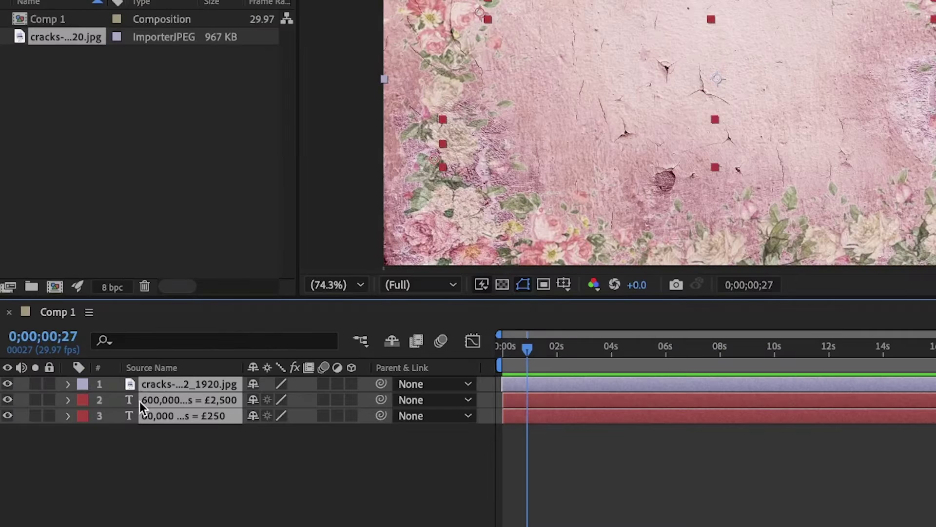
Move the £2,500 and £250 text layers above the floral background image layer.
{"action": "left_click", "coordinate": [146, 420]}
{"action": "left_click_drag", "start_coordinate": [146, 400], "coordinate": [150, 375]}
{"action": "left_click_drag", "start_coordinate": [148, 412], "coordinate": [150, 393]}
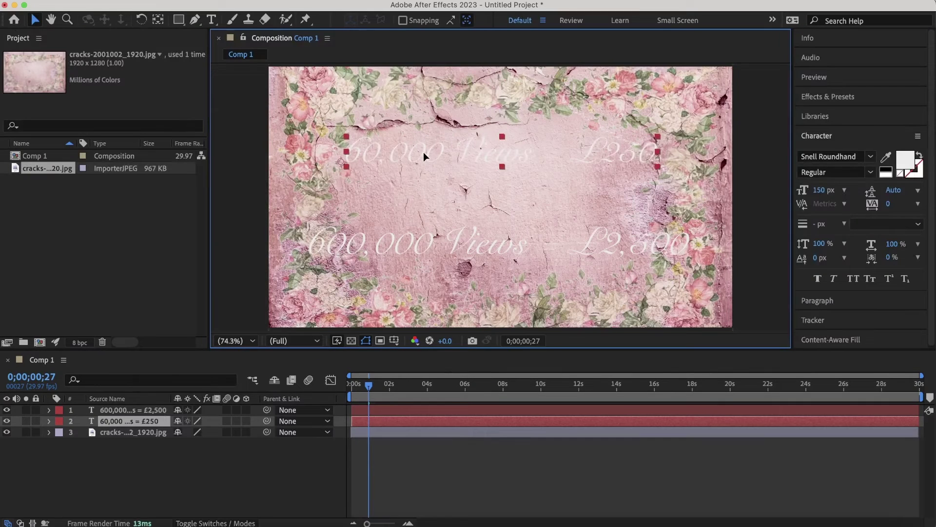
Set the £2,500 line's font size to 140 px and shift it slightly right.
{"action": "left_click", "coordinate": [630, 241]}
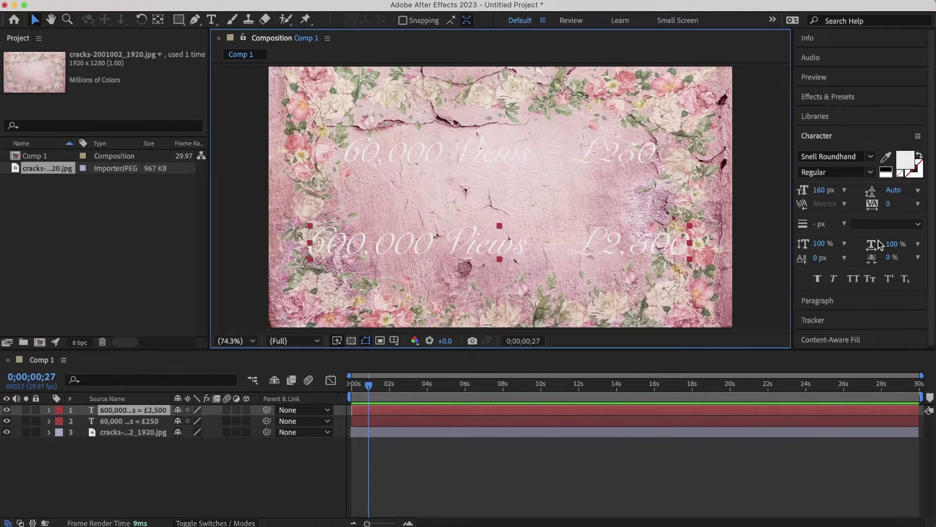
{"action": "left_click", "coordinate": [821, 190]}
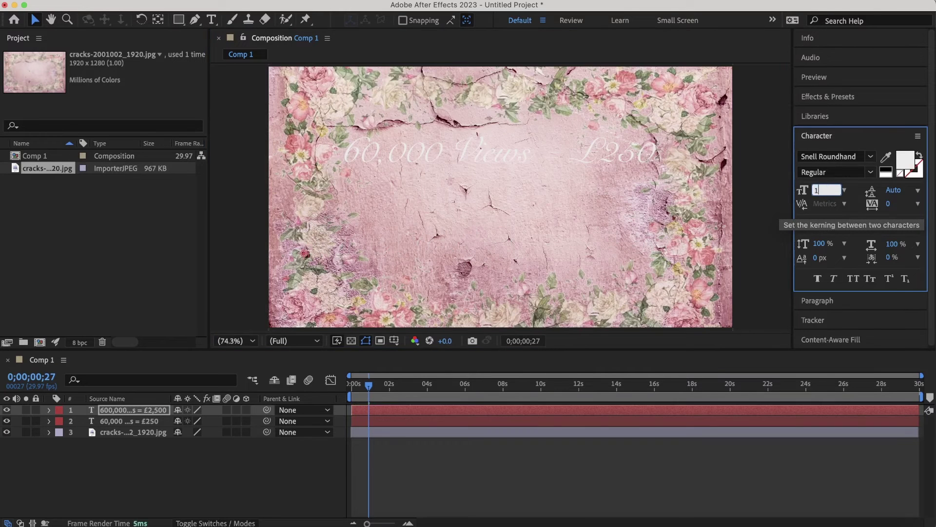
{"action": "type", "text": "40140"}
{"action": "left_click", "coordinate": [589, 247]}
{"action": "left_click_drag", "start_coordinate": [589, 246], "coordinate": [604, 241]}
Make the £2,500 line's characters black.
{"action": "key", "text": "t"}
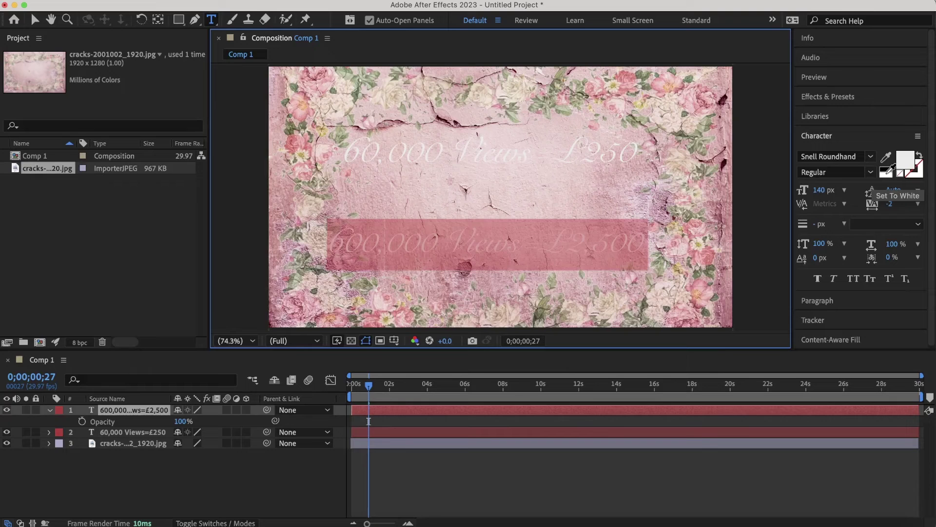
{"action": "left_click", "coordinate": [885, 168]}
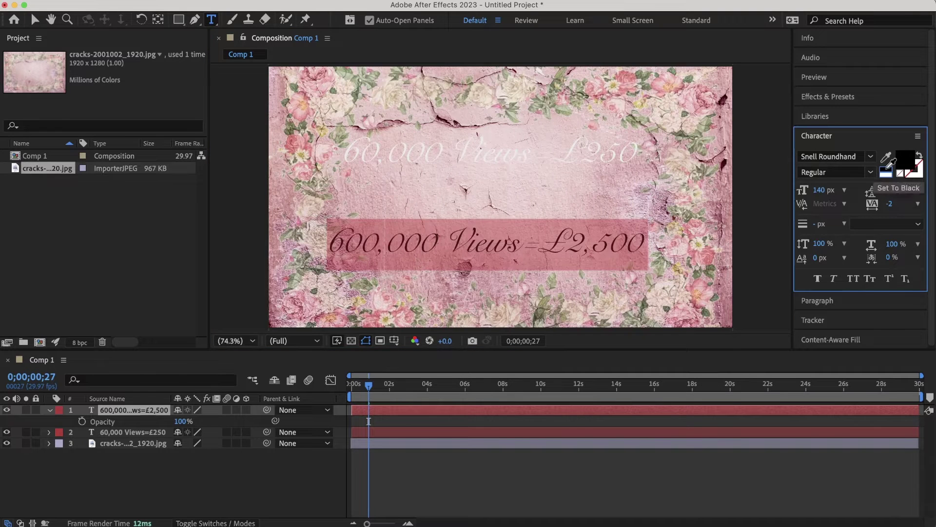
{"action": "left_click", "coordinate": [556, 248]}
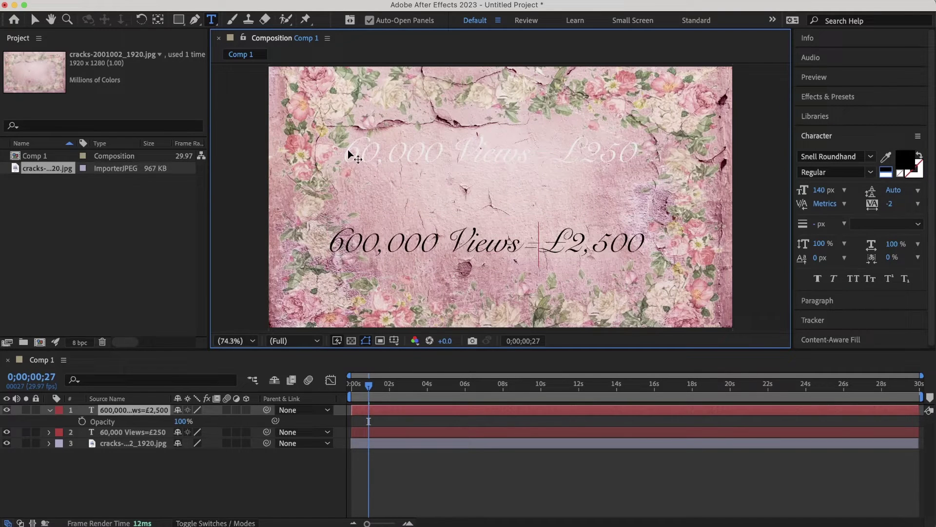
{"action": "left_click", "coordinate": [87, 466]}
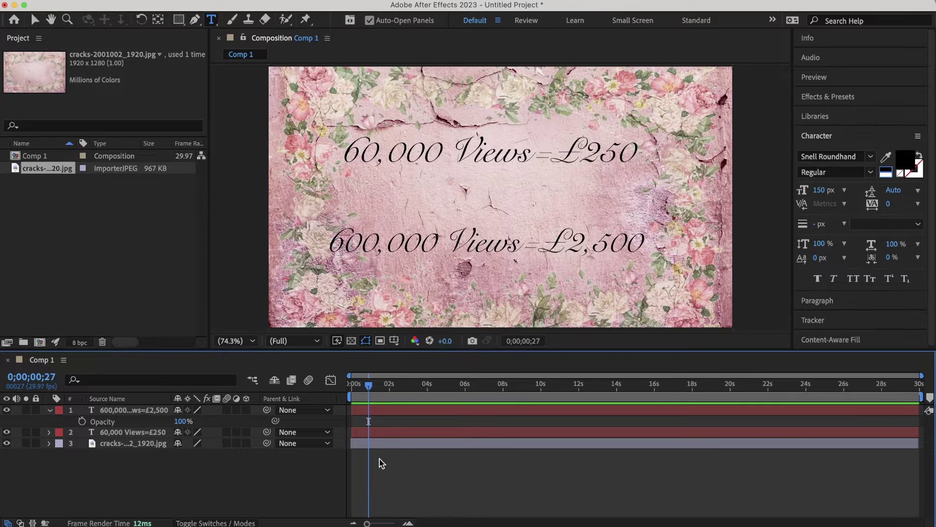
Move the £2,500 layer's in-point to about 6 seconds and preview the result.
{"action": "left_click", "coordinate": [370, 421]}
{"action": "left_click_drag", "start_coordinate": [352, 409], "coordinate": [617, 397]}
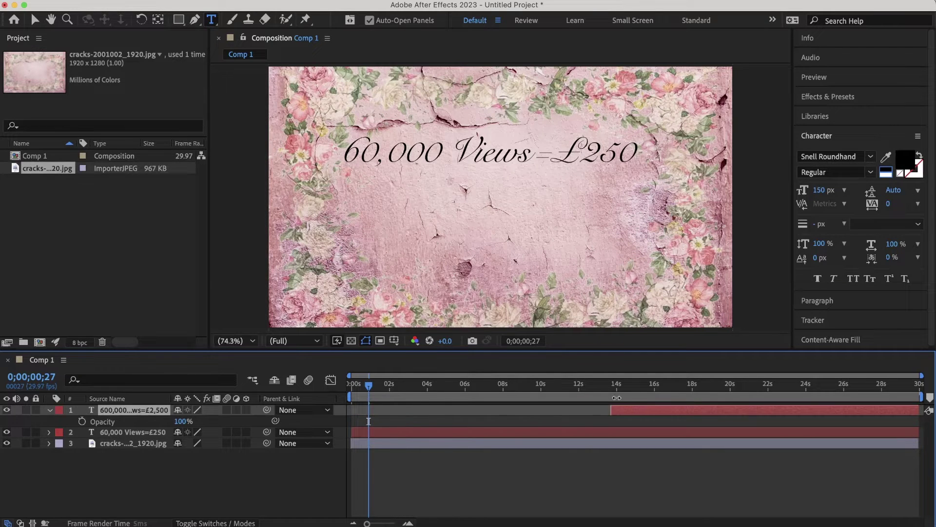
{"action": "key", "text": "space"}
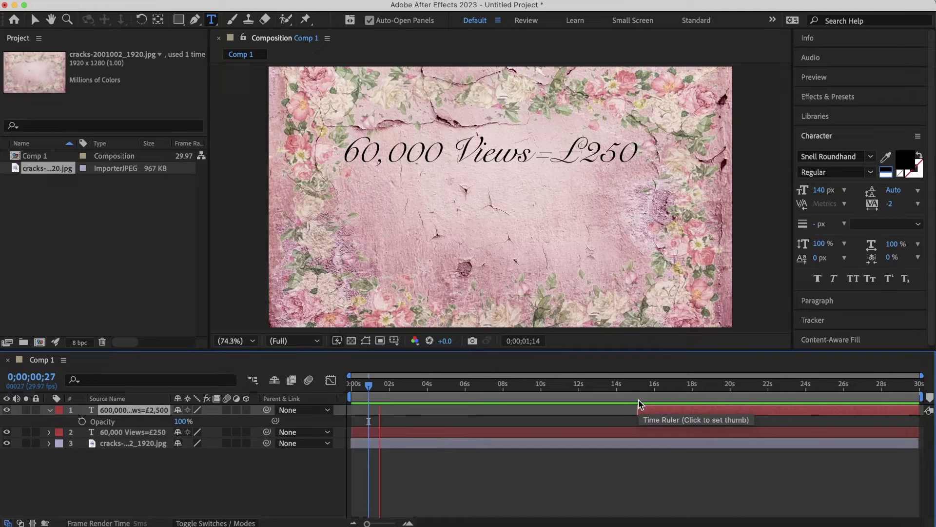
{"action": "left_click_drag", "start_coordinate": [639, 409], "coordinate": [467, 409]}
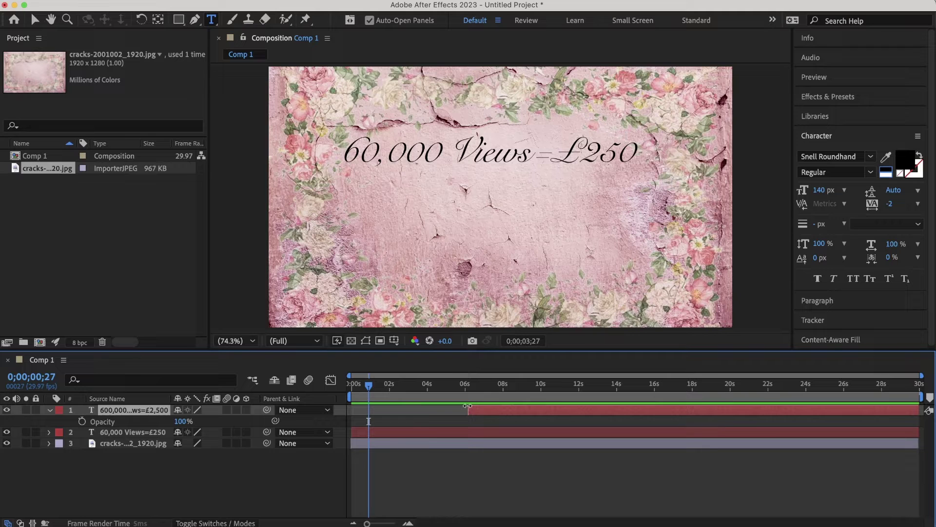
{"action": "key", "text": "space"}
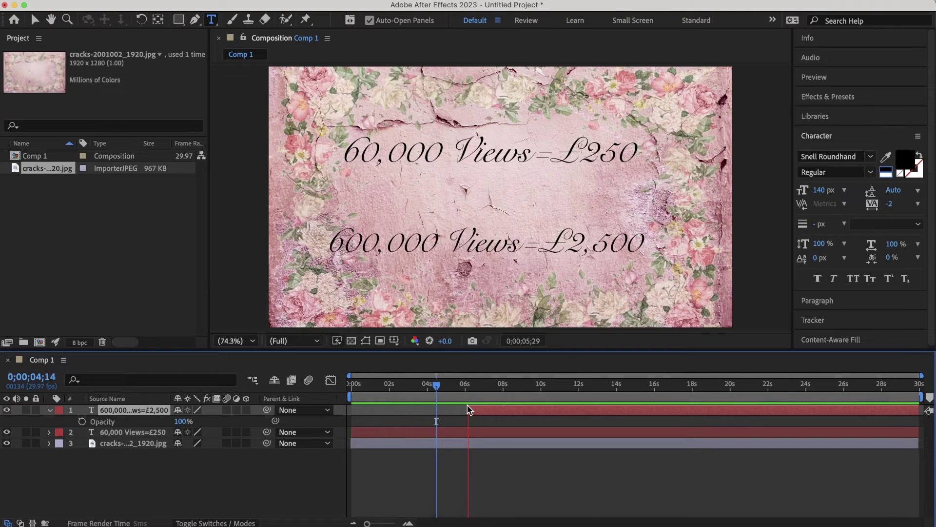
Stop playback and bring up the layer options for the 60,000 Views = £250 layer.
{"action": "key", "text": "space"}
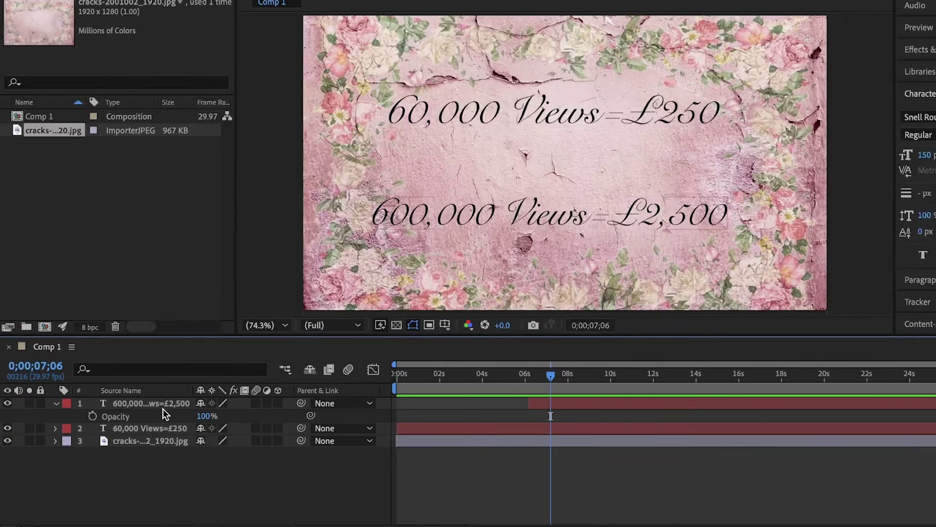
{"action": "left_click", "coordinate": [151, 406]}
{"action": "left_click", "coordinate": [127, 427]}
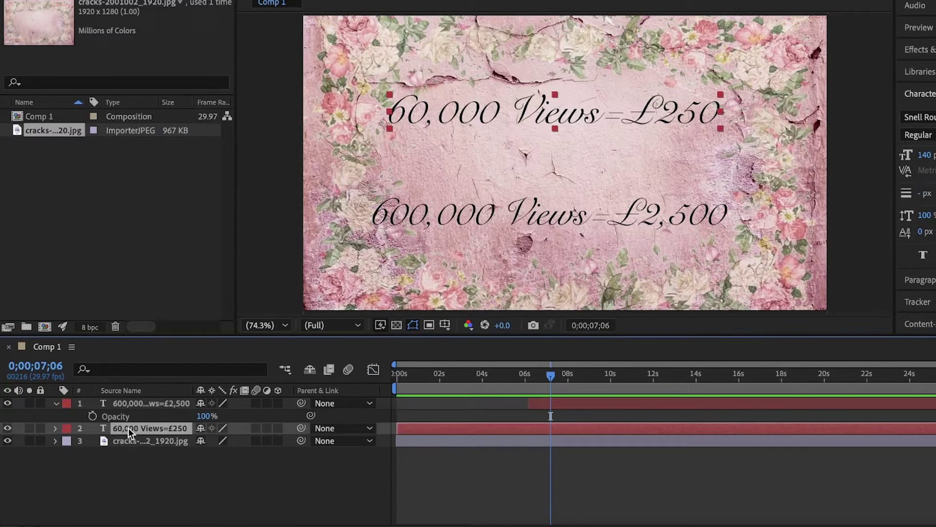
{"action": "right_click", "coordinate": [128, 428]}
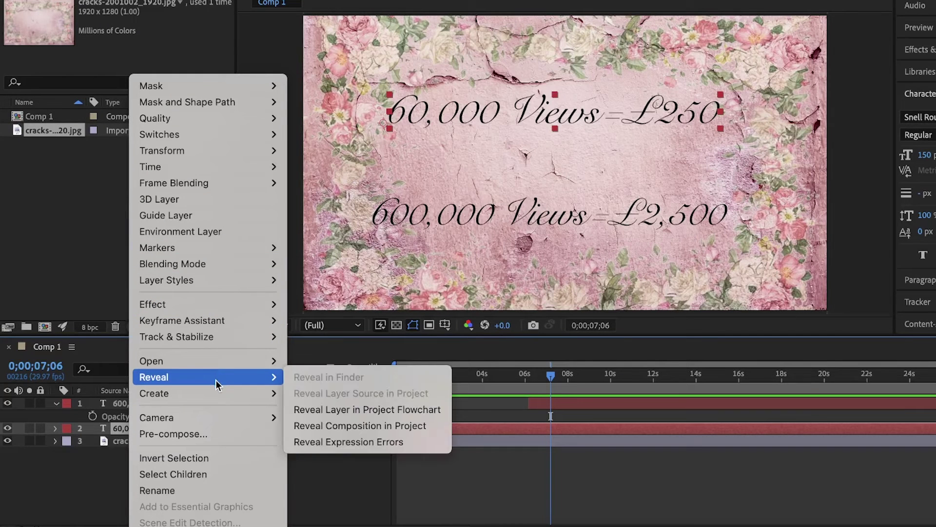
{"action": "mouse_move", "coordinate": [156, 392]}
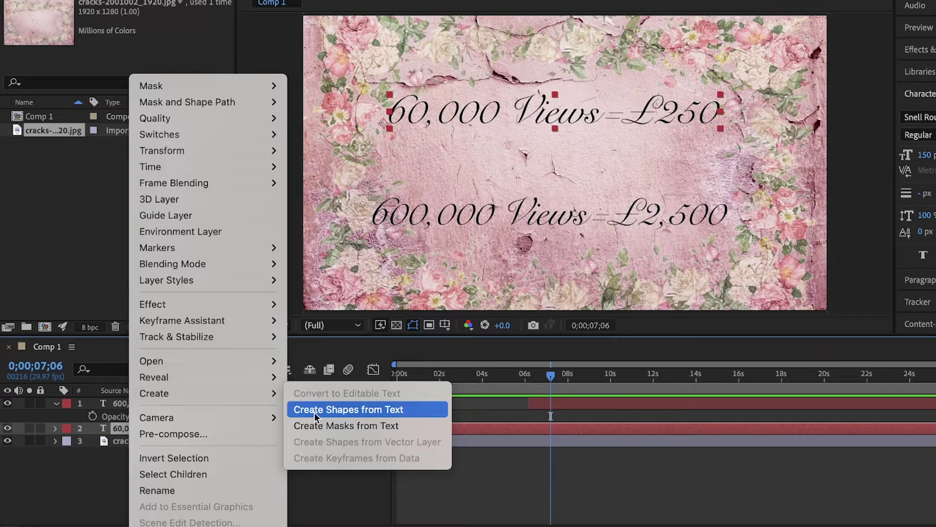
Create masks from the £250 text and apply Generate > Stroke to its Outlines layer.
{"action": "left_click", "coordinate": [316, 426]}
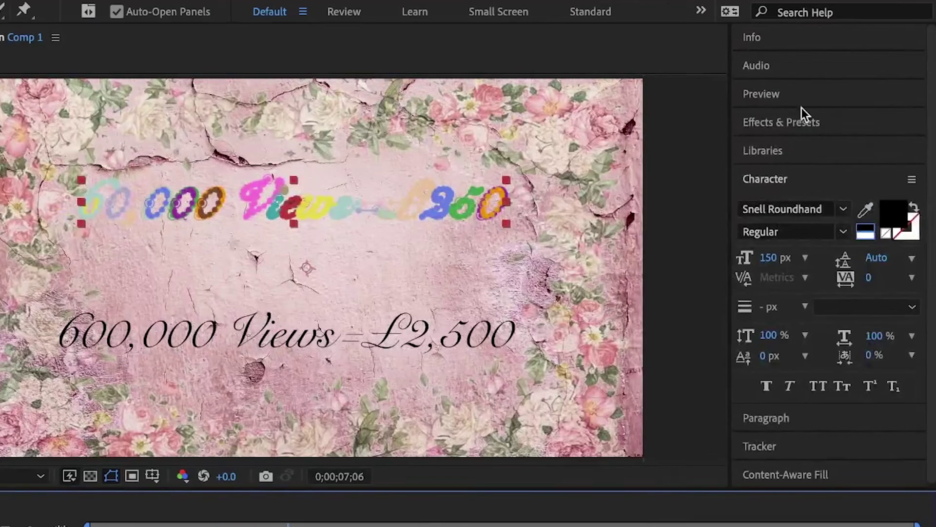
{"action": "left_click", "coordinate": [780, 123]}
{"action": "left_click", "coordinate": [767, 143]}
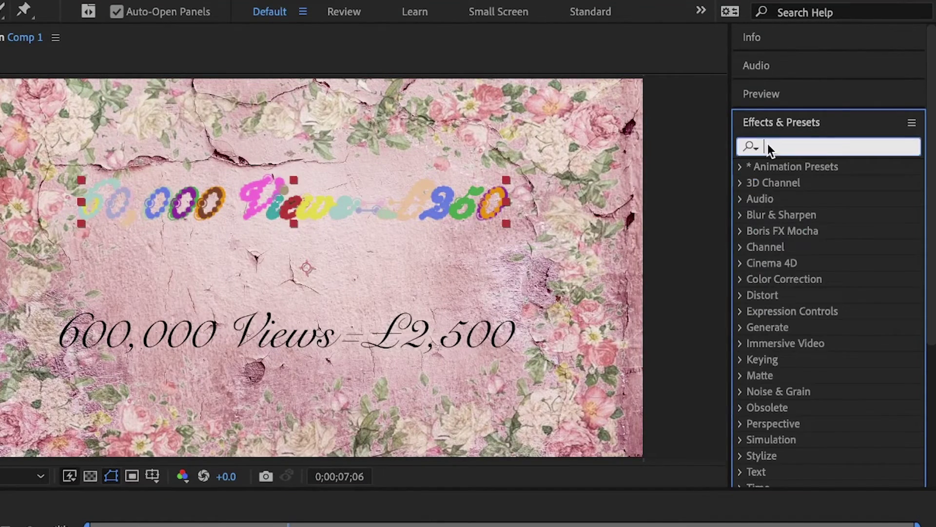
{"action": "type", "text": "stroke"}
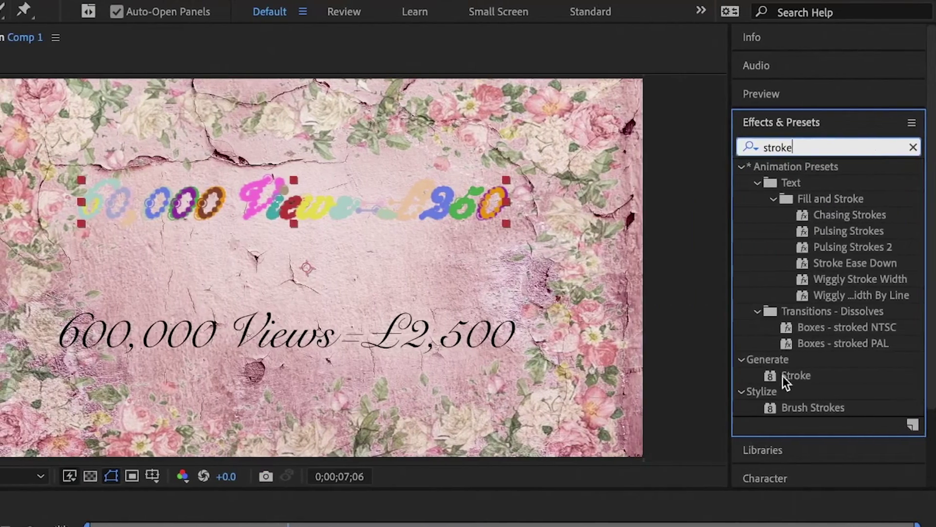
{"action": "left_click_drag", "start_coordinate": [778, 376], "coordinate": [469, 441]}
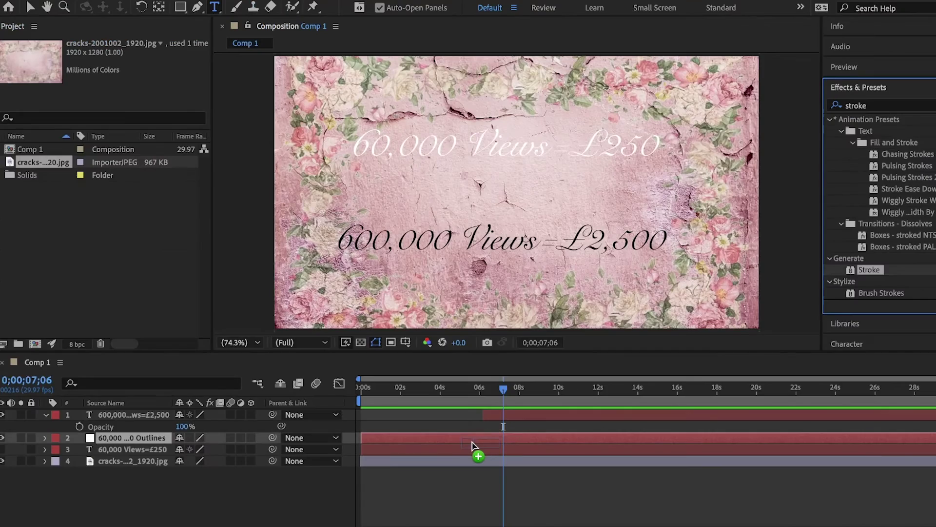
{"action": "left_click_drag", "start_coordinate": [468, 441], "coordinate": [471, 437]}
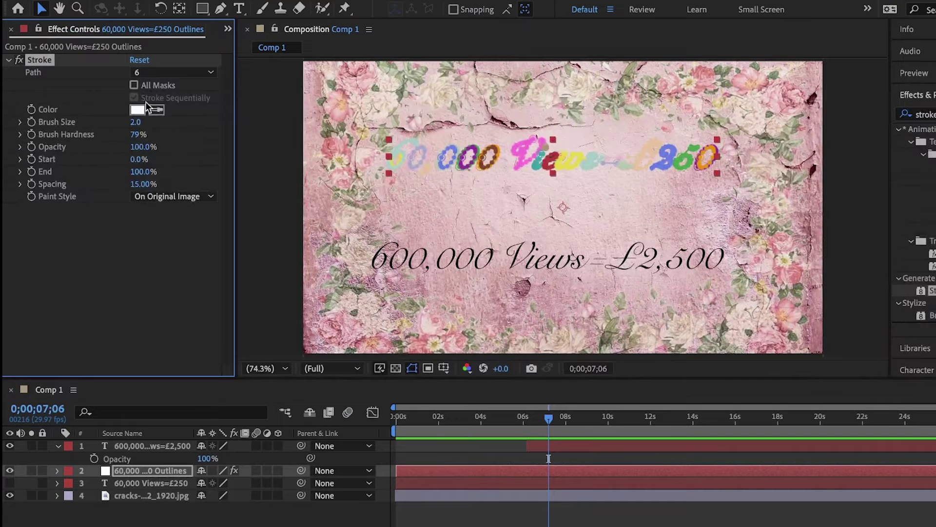
Set Stroke to All Masks in sequence, brush size 25, Reveal Original Image paint style.
{"action": "left_click", "coordinate": [134, 85]}
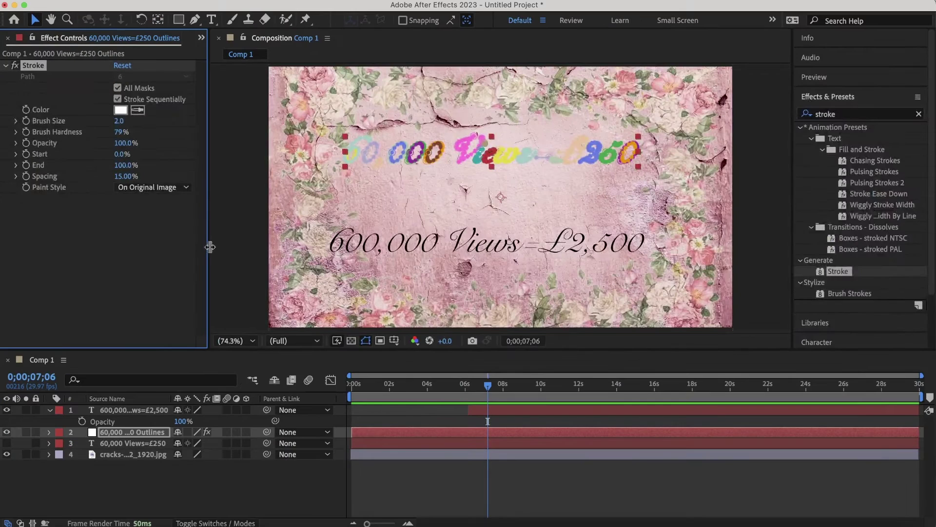
{"action": "left_click", "coordinate": [182, 188]}
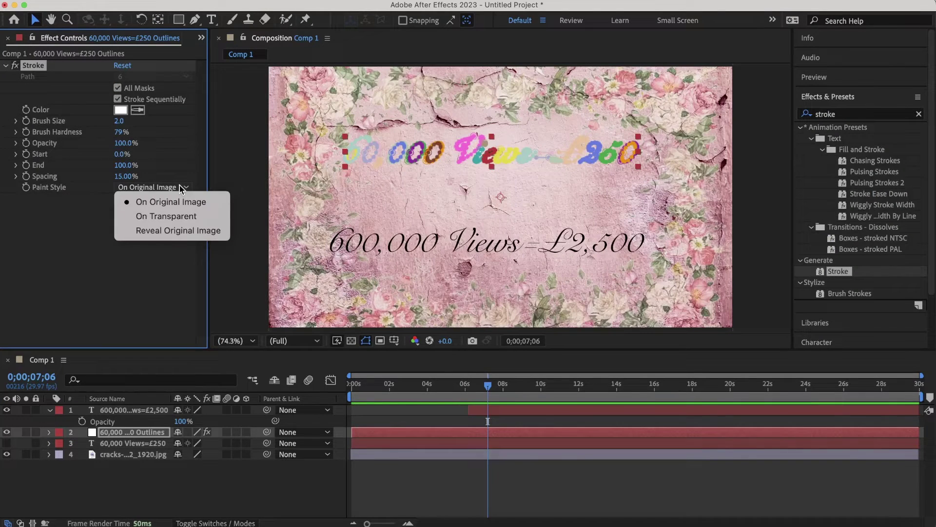
{"action": "left_click", "coordinate": [160, 233]}
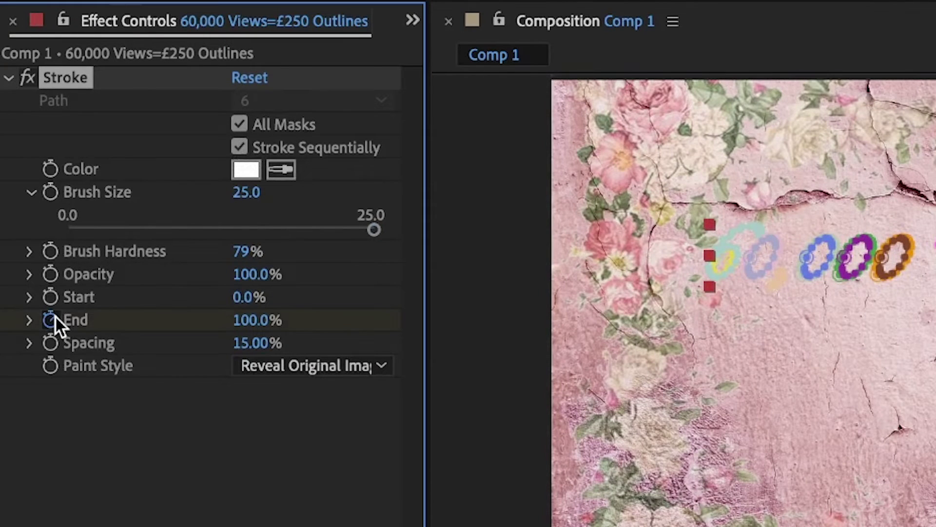
Keyframe Stroke End at 0% at 0:00 and trim both text layers to end at 10s.
{"action": "left_click", "coordinate": [29, 319]}
{"action": "left_click_drag", "start_coordinate": [371, 365], "coordinate": [20, 359]}
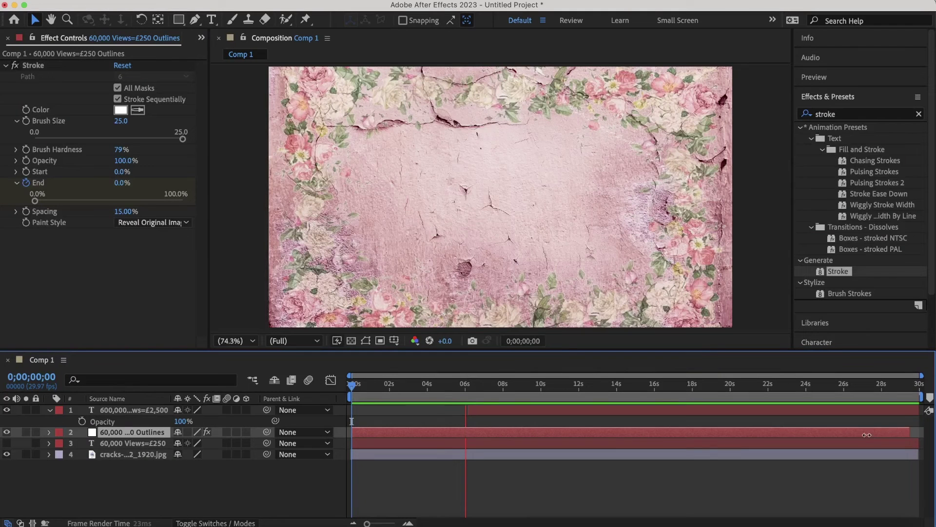
{"action": "left_click_drag", "start_coordinate": [919, 432], "coordinate": [546, 436]}
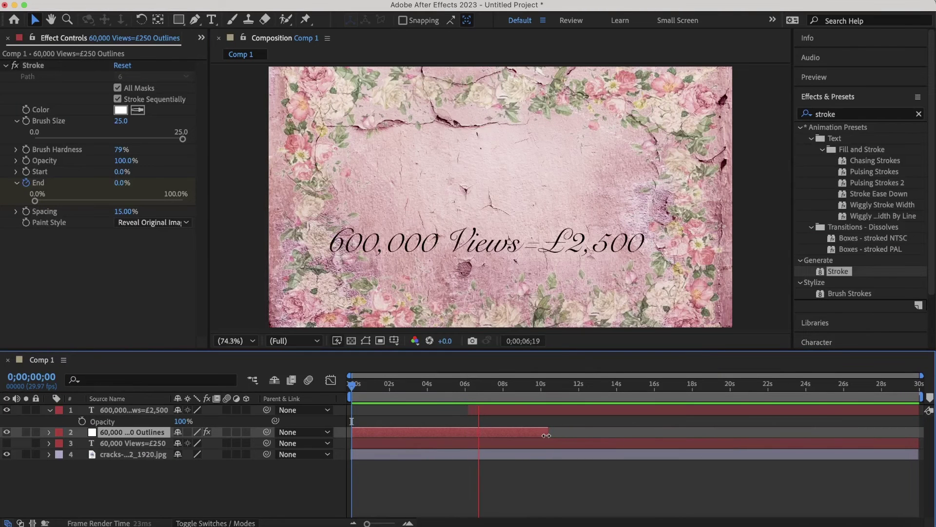
{"action": "left_click", "coordinate": [918, 410]}
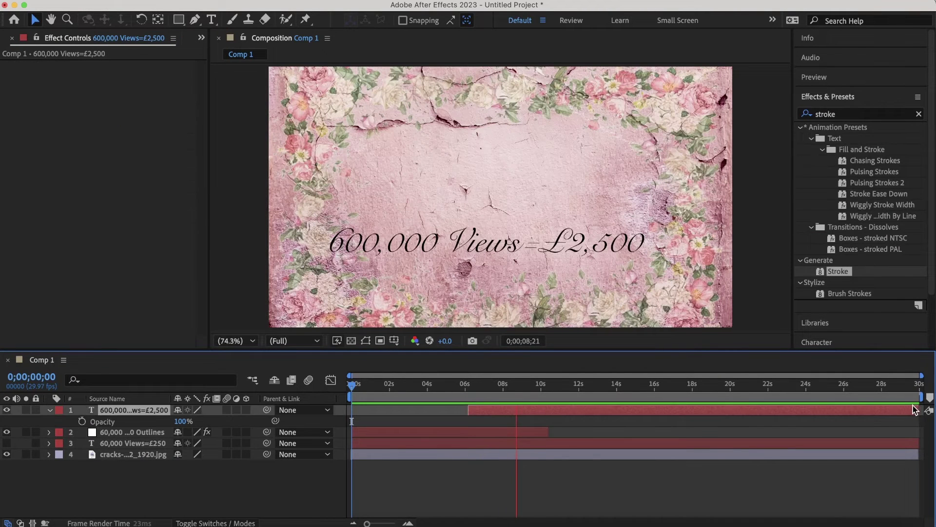
{"action": "left_click_drag", "start_coordinate": [919, 410], "coordinate": [547, 409]}
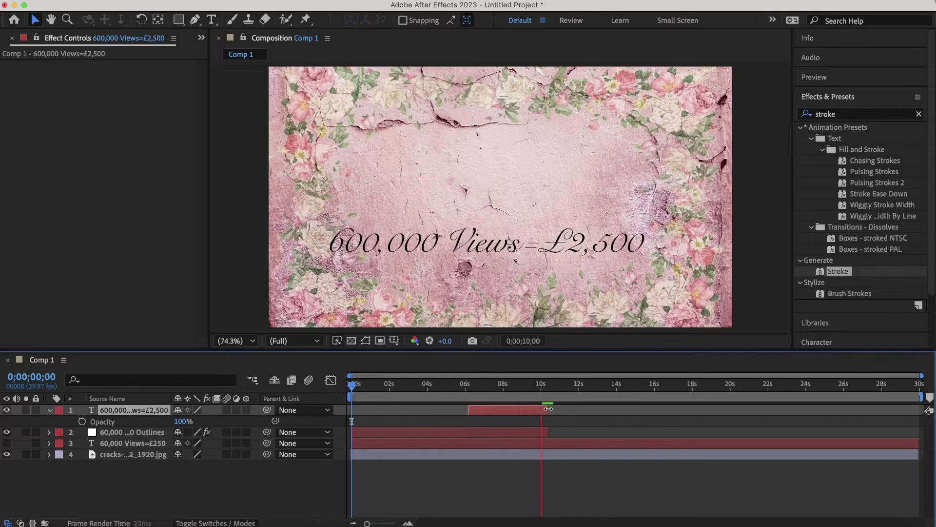
At about 6;02, where the second line appears, set Stroke End to 100%.
{"action": "left_click", "coordinate": [451, 391]}
{"action": "left_click_drag", "start_coordinate": [452, 396], "coordinate": [468, 399]}
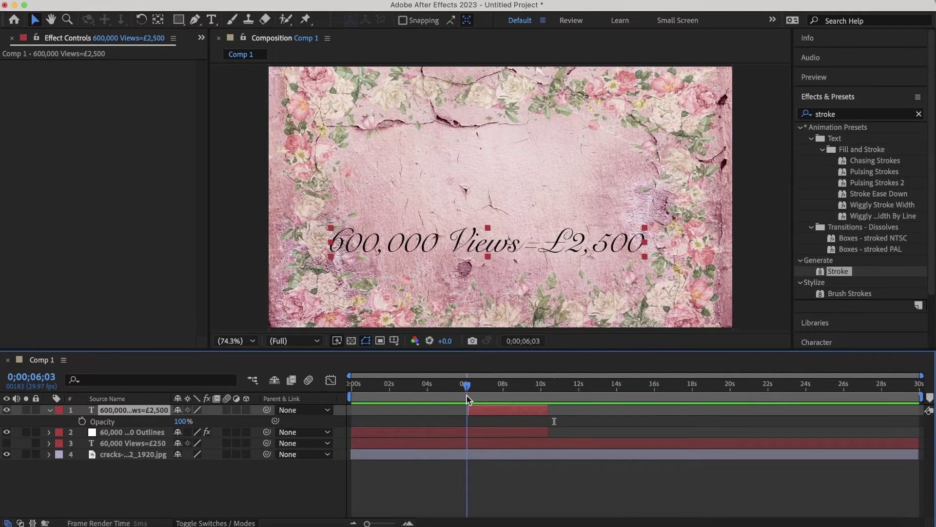
{"action": "left_click", "coordinate": [467, 436]}
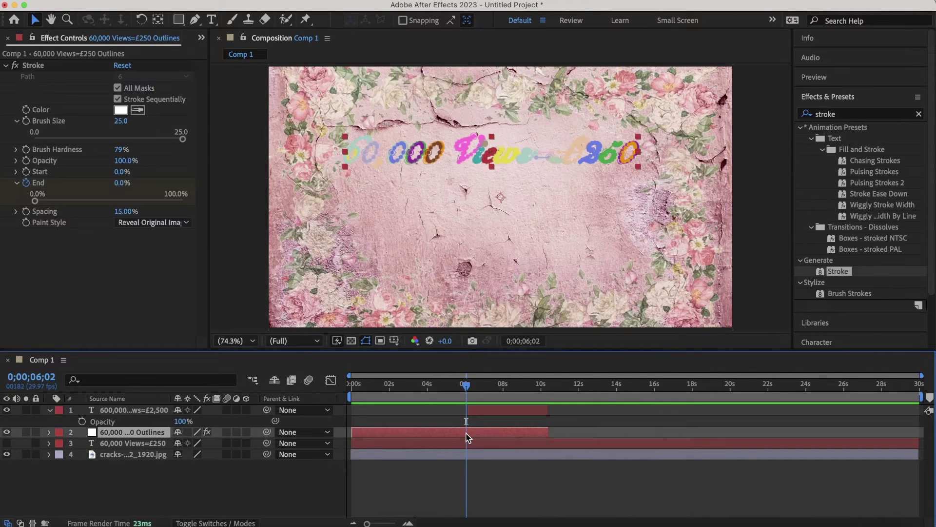
{"action": "left_click", "coordinate": [131, 410]}
{"action": "left_click_drag", "start_coordinate": [451, 392], "coordinate": [468, 400]}
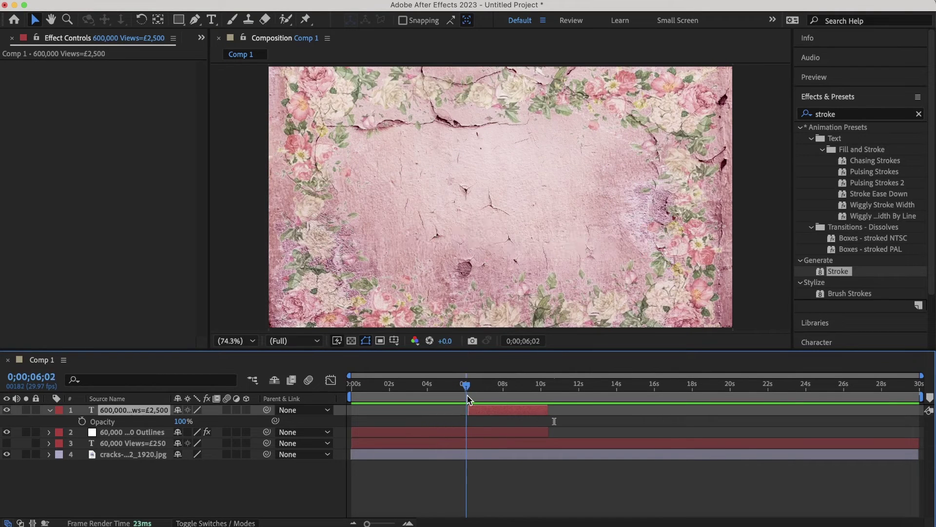
{"action": "left_click", "coordinate": [466, 433]}
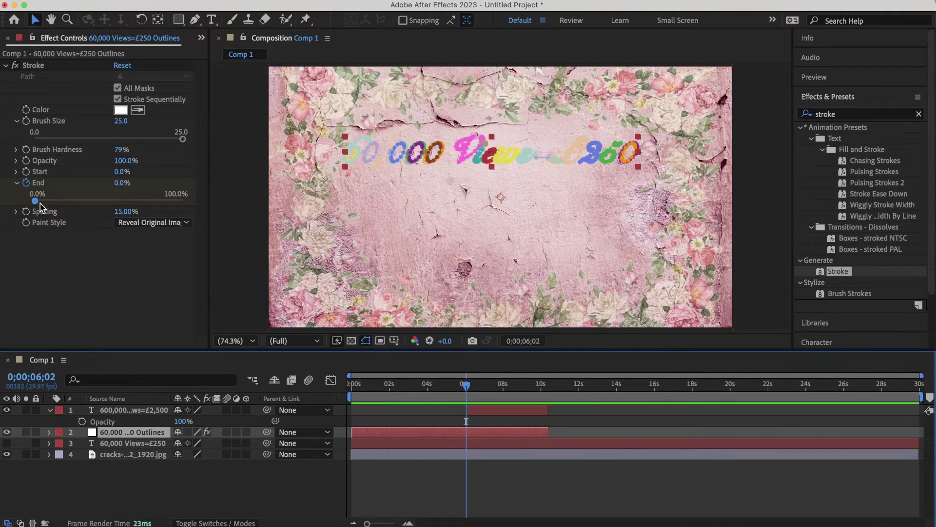
{"action": "left_click_drag", "start_coordinate": [37, 201], "coordinate": [183, 200]}
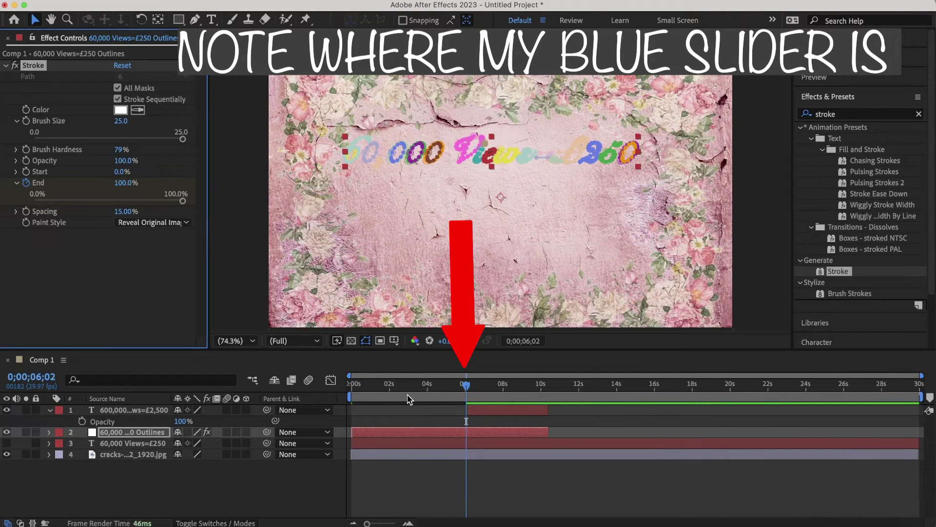
{"action": "left_click_drag", "start_coordinate": [407, 399], "coordinate": [333, 390]}
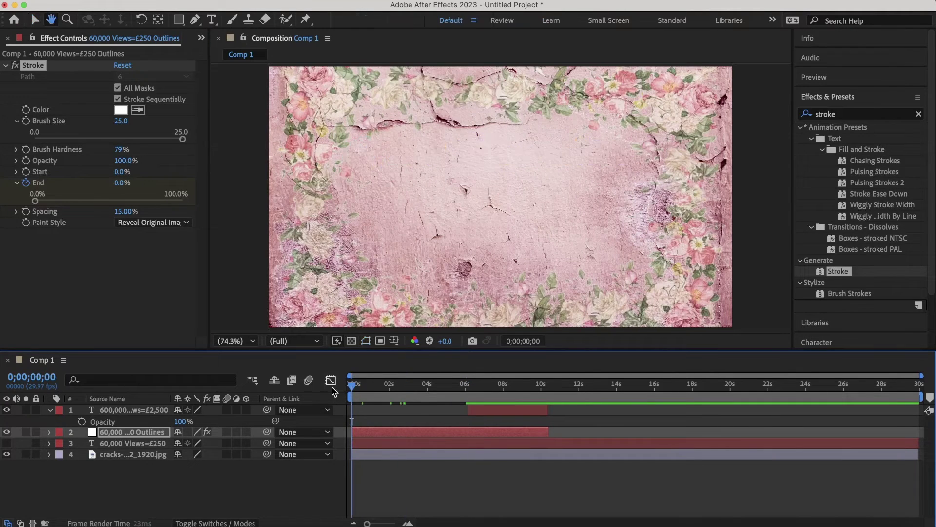
{"action": "key", "text": "space"}
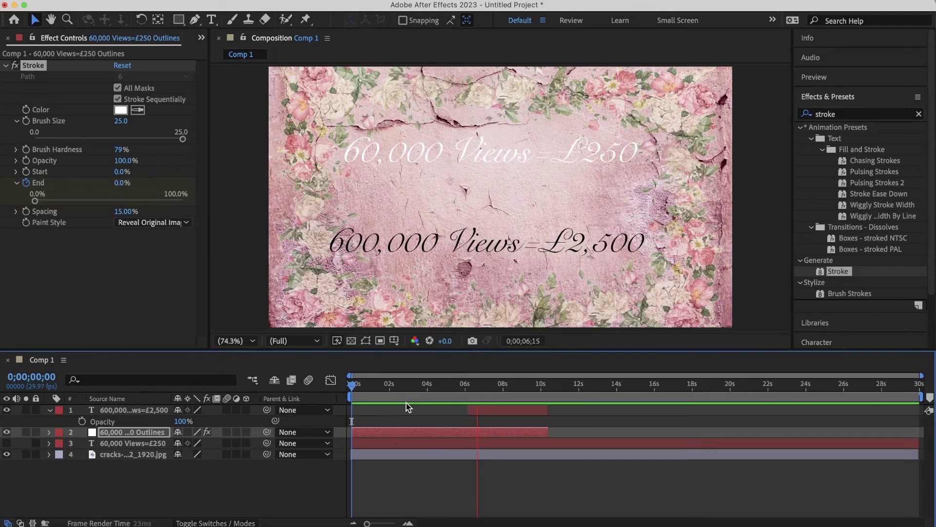
{"action": "key", "text": "space"}
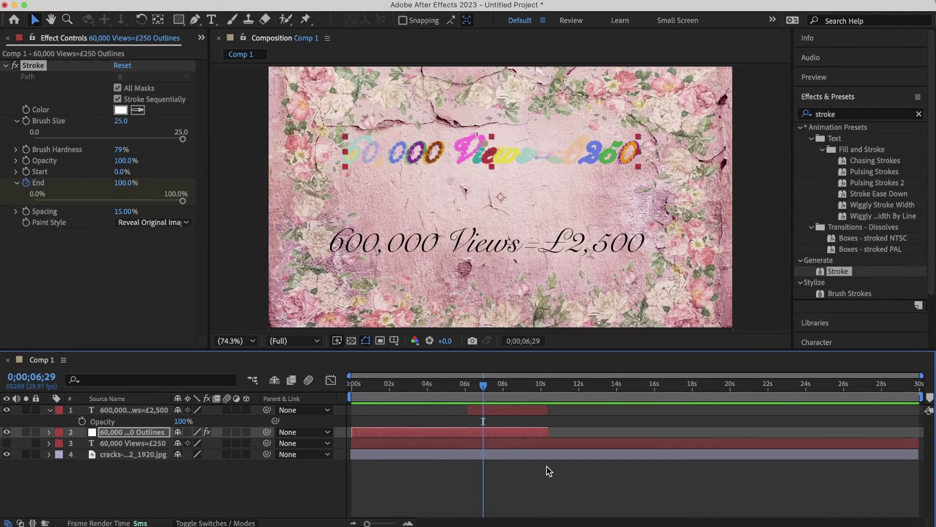